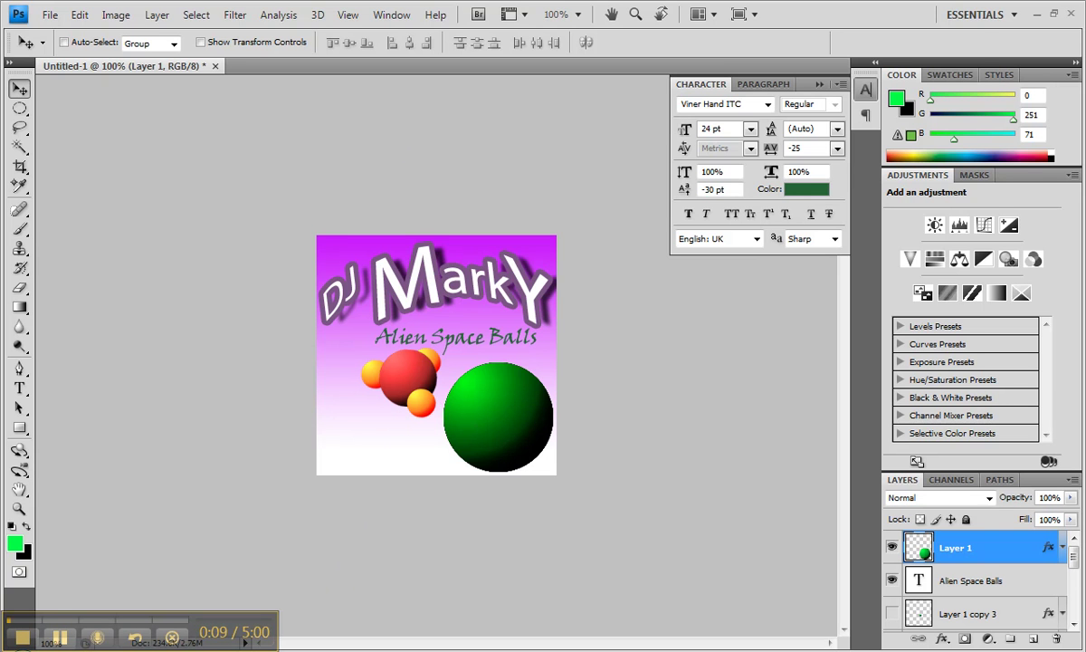
Copy the alien head image from the Google Images result in Chrome.
{"action": "key", "text": "alt+Tab"}
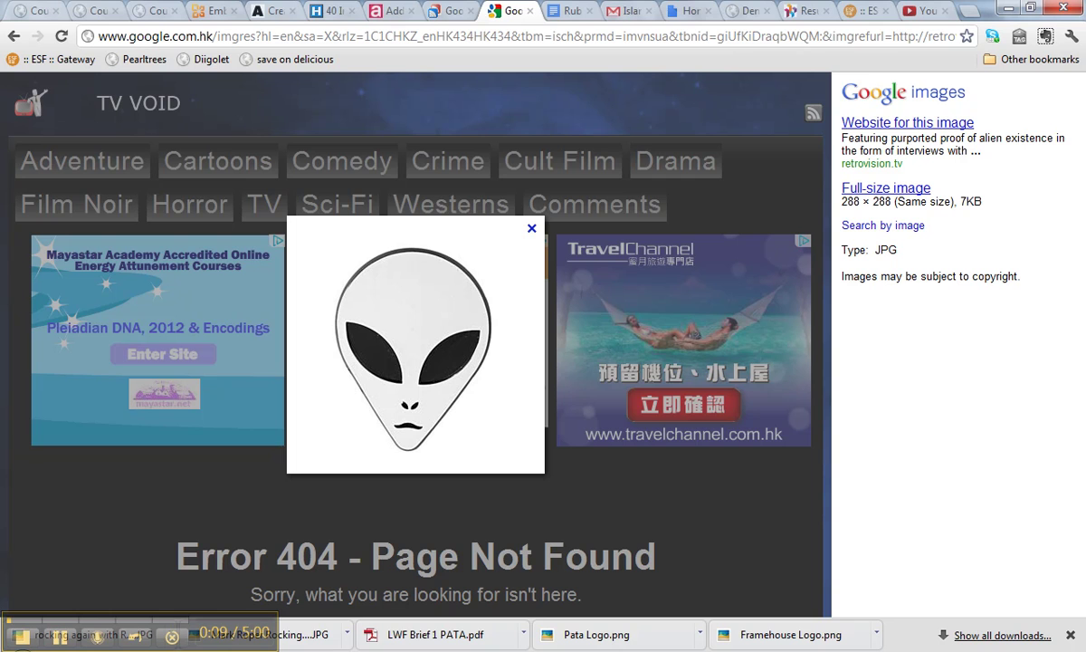
{"action": "right_click", "coordinate": [406, 328]}
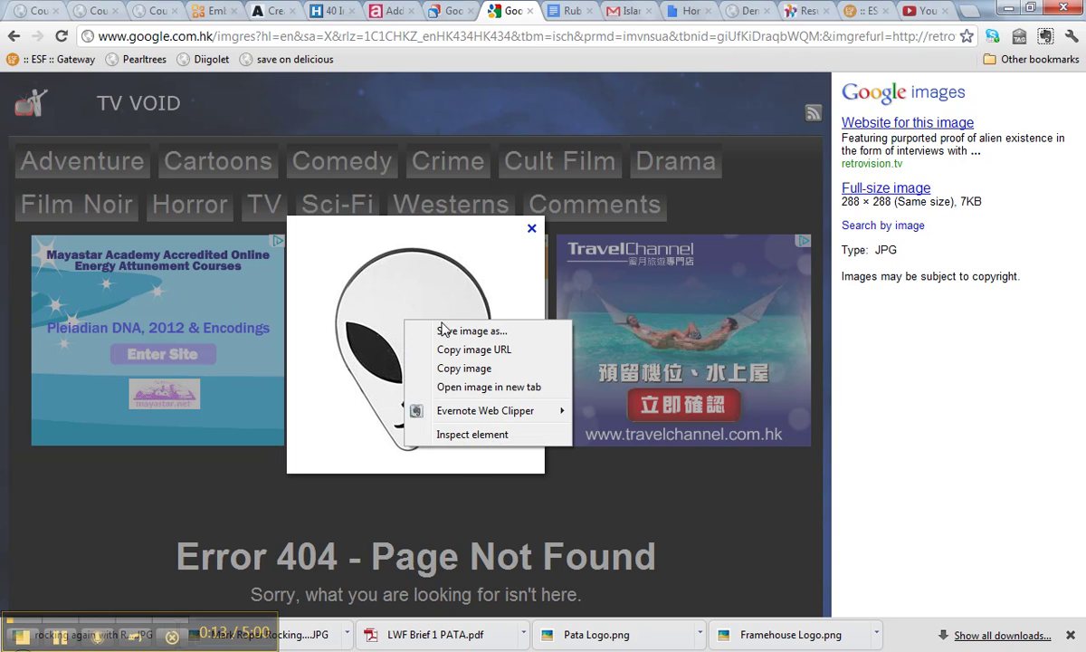
{"action": "left_click", "coordinate": [442, 367]}
Paste the alien head into the DJ Marky cover as Layer 2 and show the selection-tool flyout.
{"action": "key", "text": "alt+Tab"}
{"action": "left_click", "coordinate": [79, 15]}
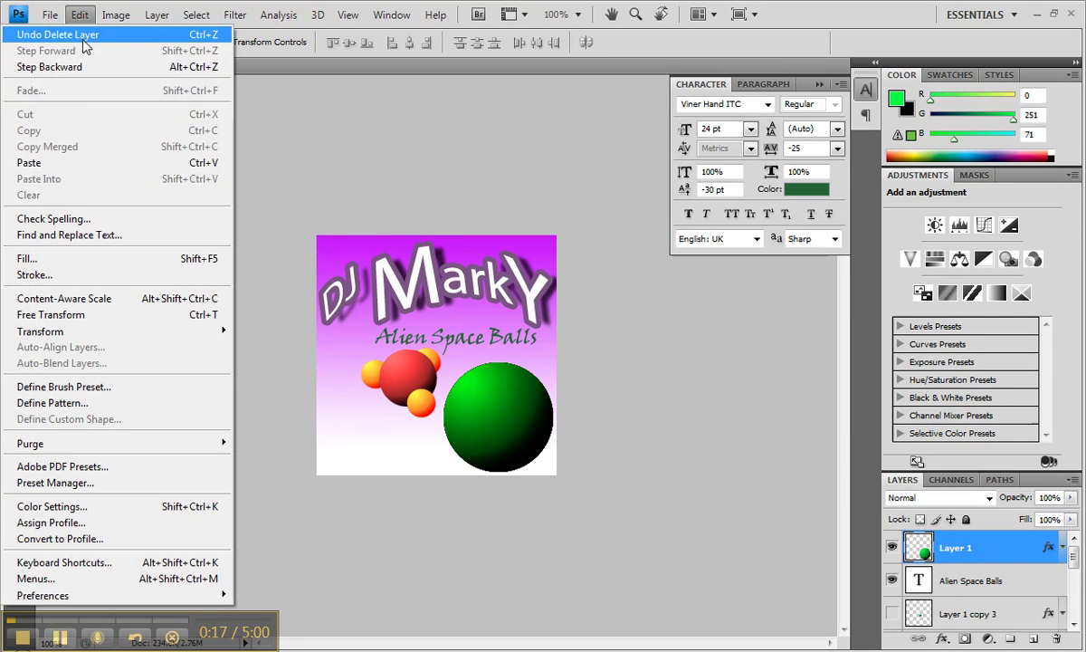
{"action": "left_click", "coordinate": [91, 164]}
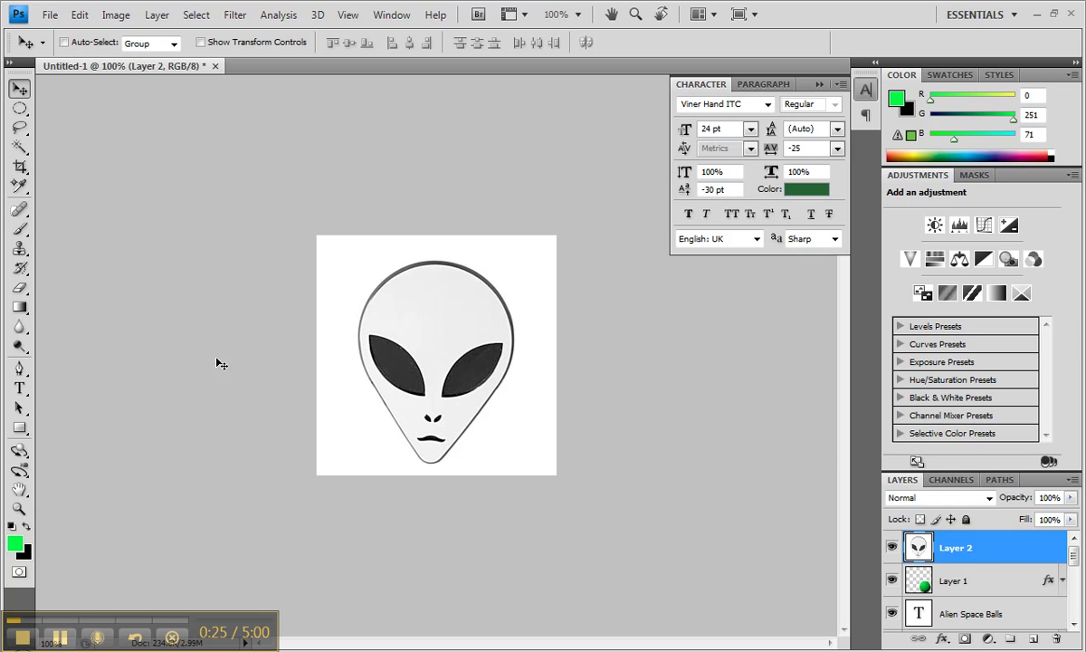
{"action": "left_click", "coordinate": [20, 148]}
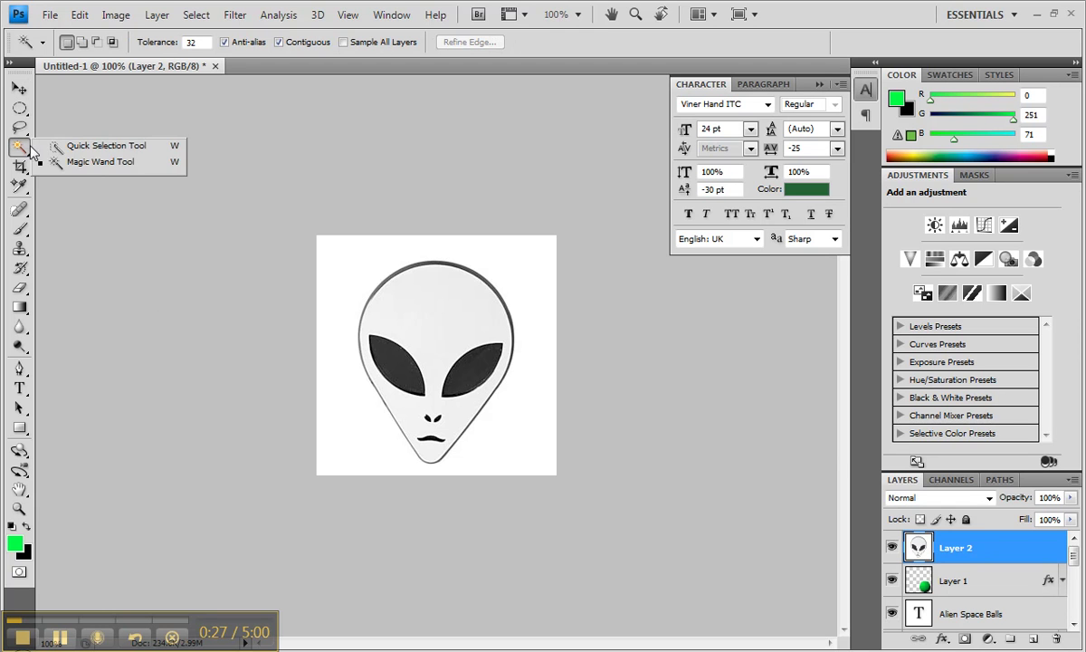
Delete the white background around the alien head with the Magic Wand, then deselect.
{"action": "left_click", "coordinate": [81, 166]}
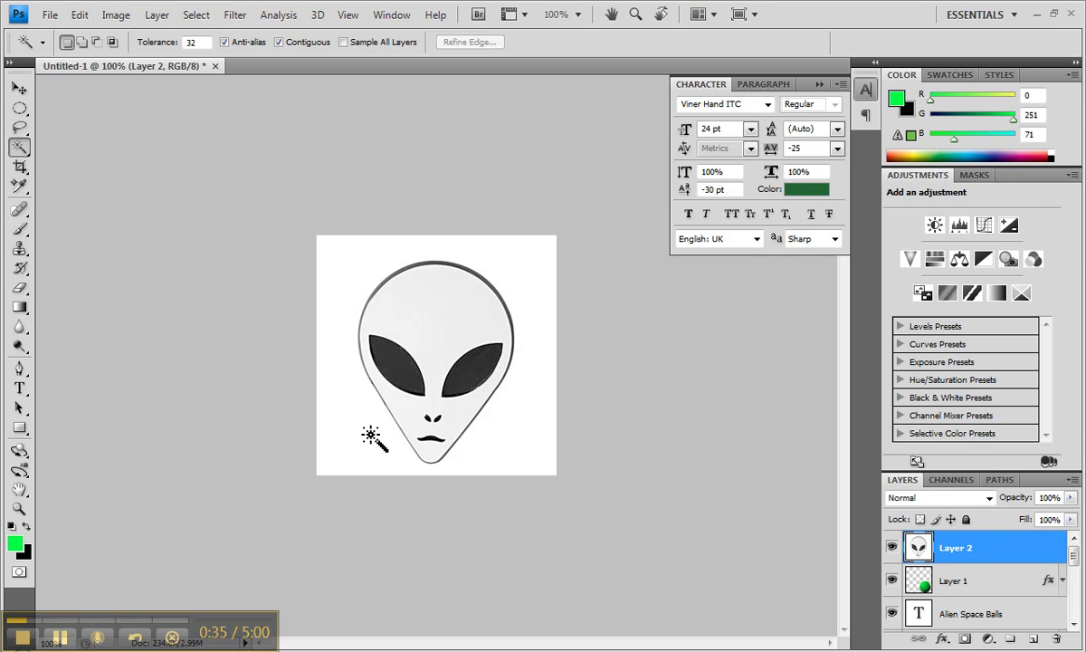
{"action": "left_click", "coordinate": [335, 287]}
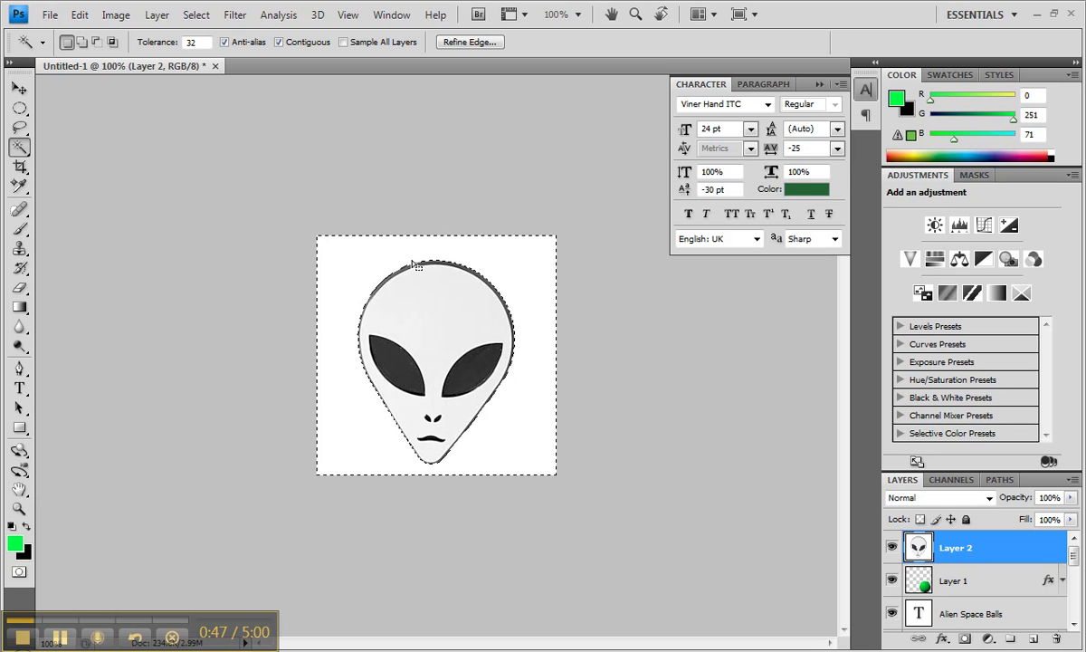
{"action": "key", "text": "Delete"}
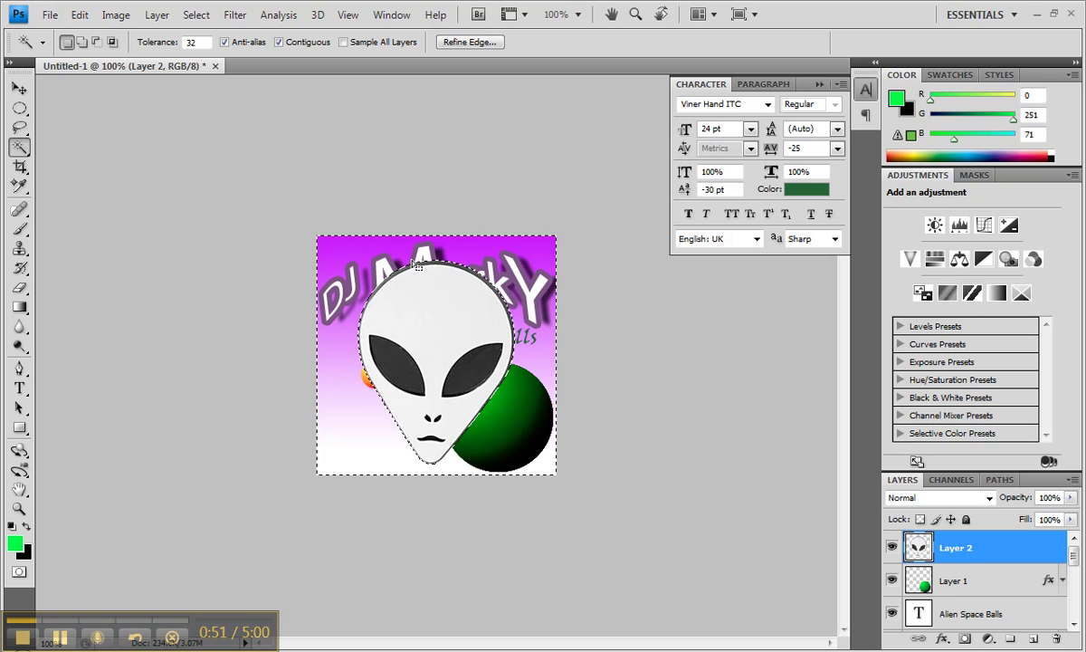
{"action": "left_click", "coordinate": [19, 88]}
{"action": "key", "text": "ctrl+d"}
{"action": "key", "text": "ctrl+shift+d"}
{"action": "key", "text": "ctrl+d"}
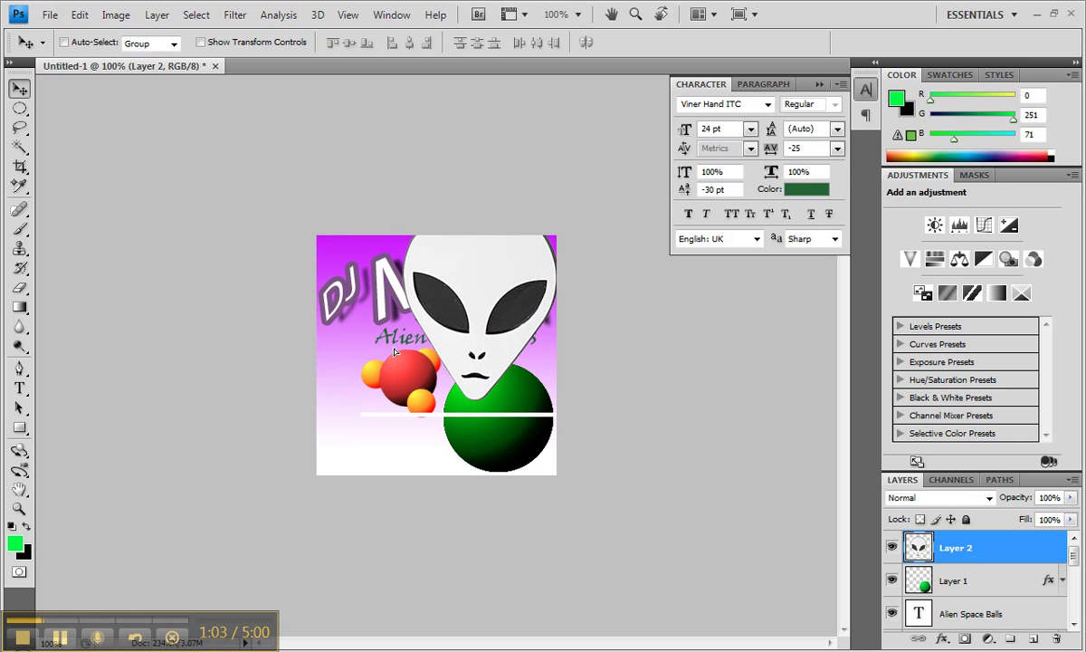
Delete the leftover white line and move the alien head left and down.
{"action": "left_click", "coordinate": [22, 150]}
{"action": "left_click", "coordinate": [390, 415]}
{"action": "key", "text": "Delete"}
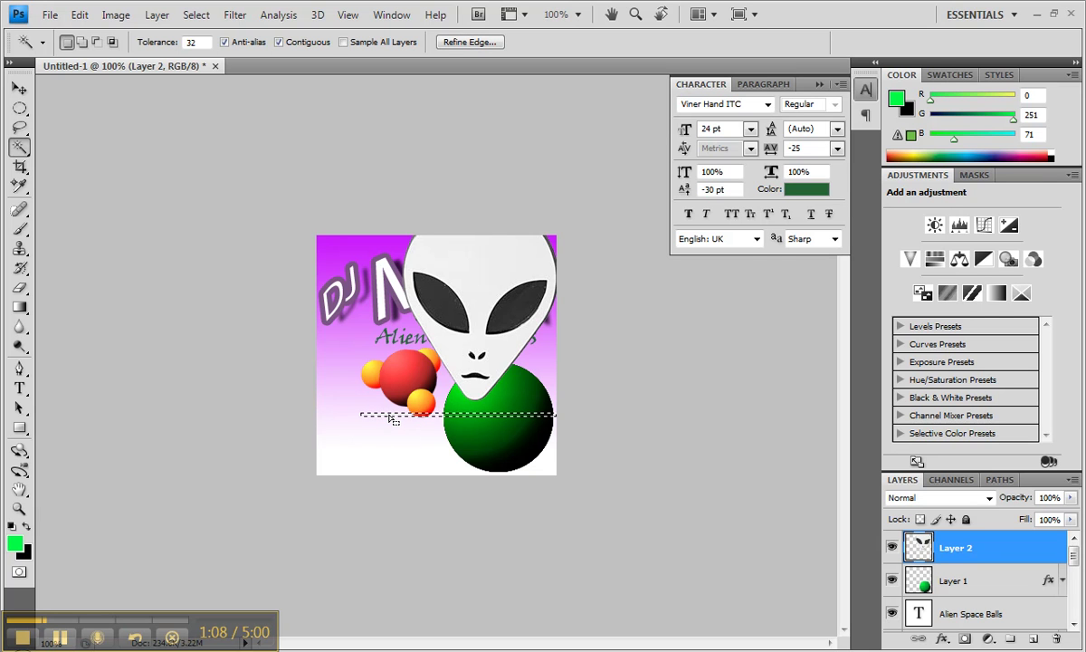
{"action": "left_click", "coordinate": [20, 82]}
{"action": "left_click_drag", "start_coordinate": [499, 296], "coordinate": [383, 318]}
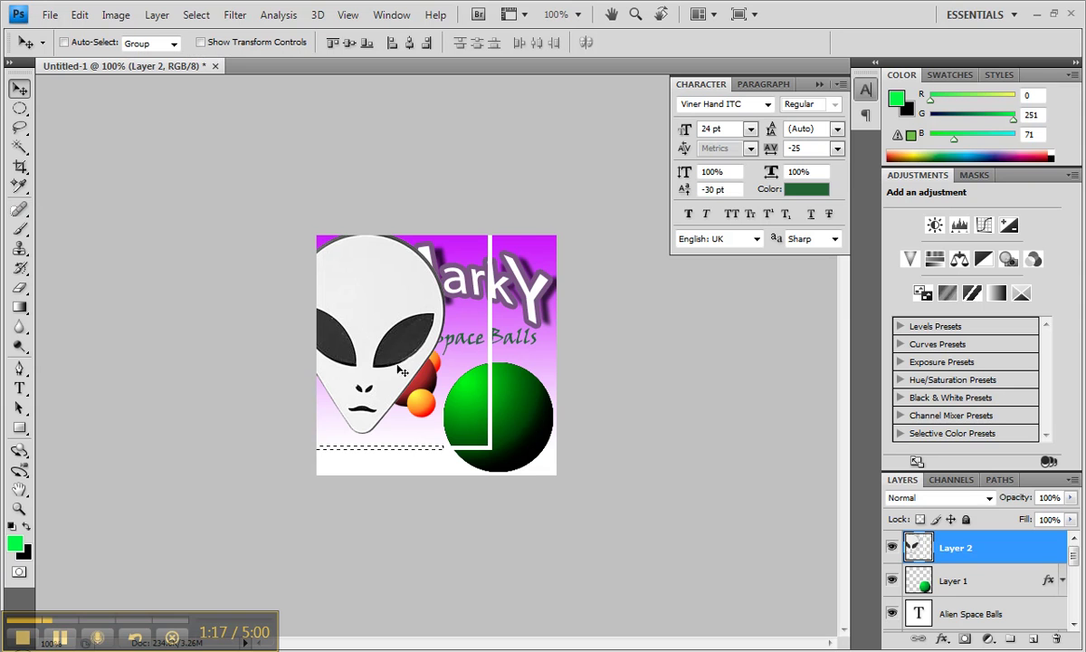
Scale the alien head to 44.4% and place it onto the green ball.
{"action": "key", "text": "ctrl+d"}
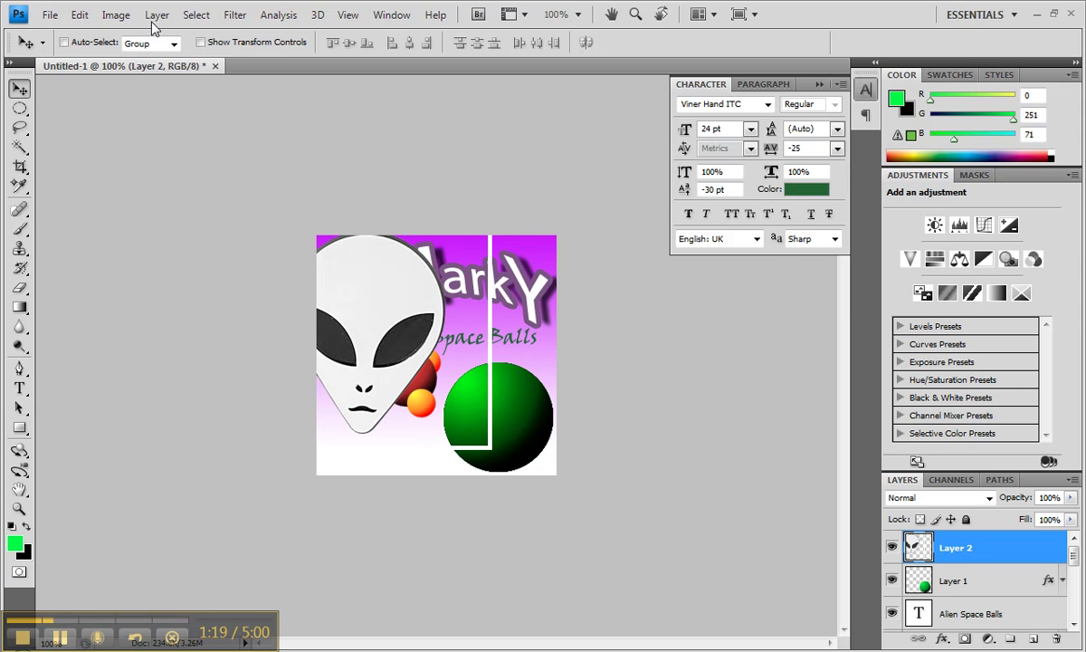
{"action": "left_click", "coordinate": [80, 15]}
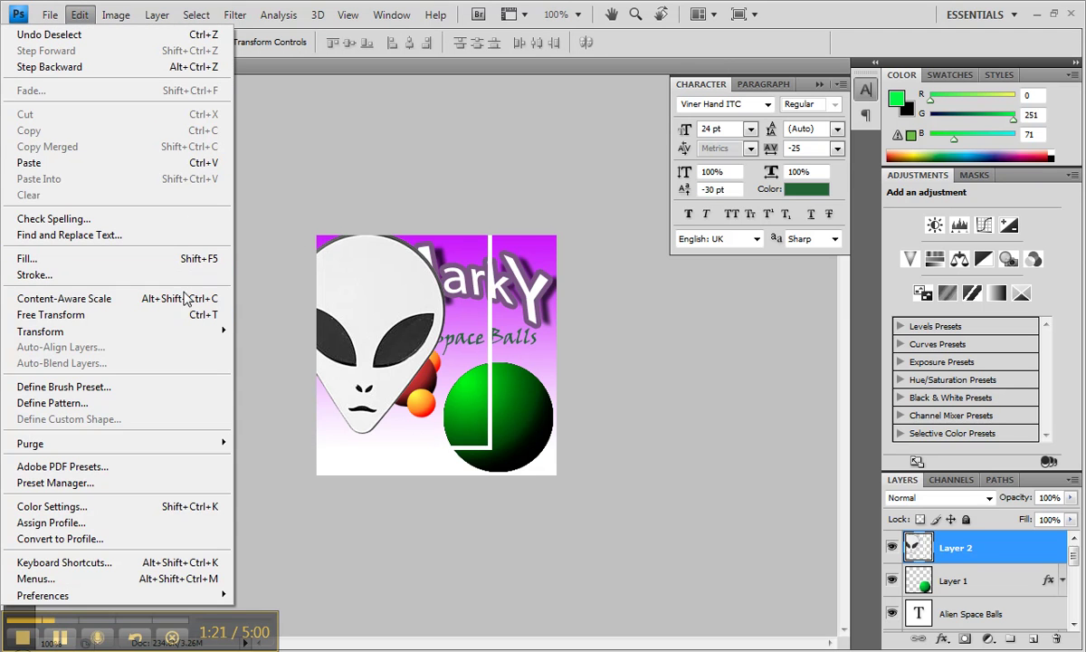
{"action": "mouse_move", "coordinate": [192, 329]}
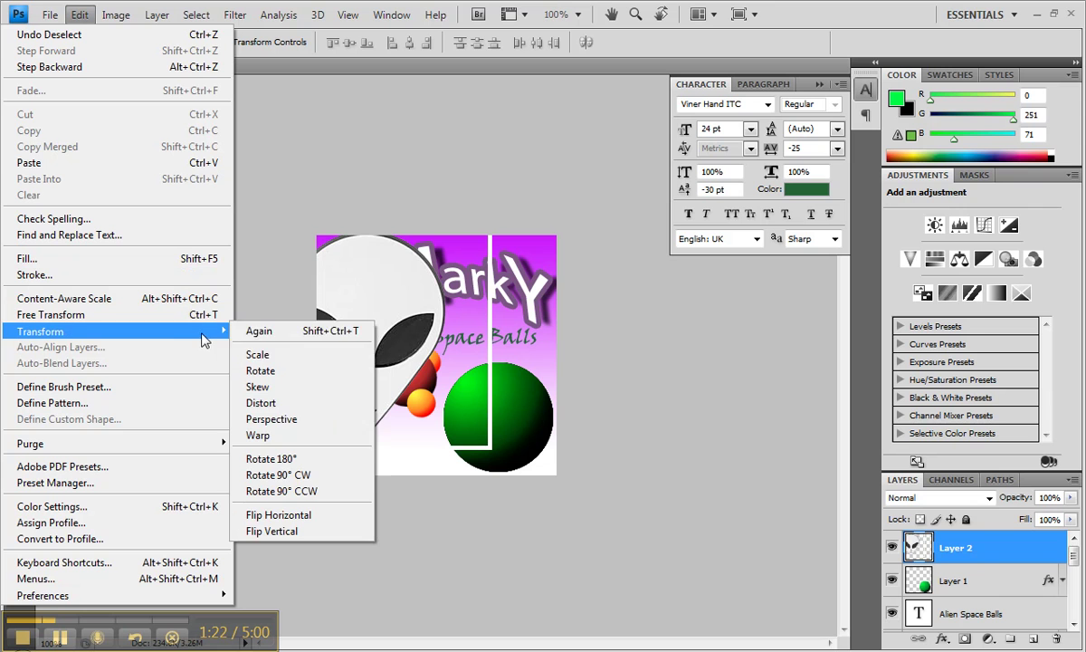
{"action": "left_click", "coordinate": [278, 357]}
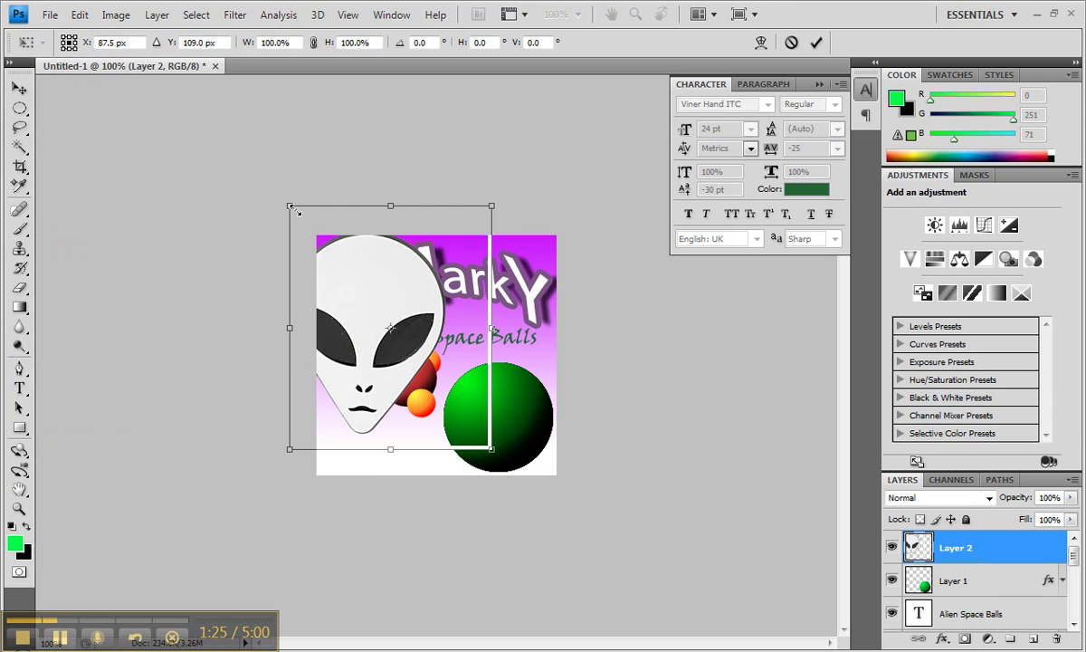
{"action": "left_click_drag", "start_coordinate": [291, 208], "coordinate": [400, 345]}
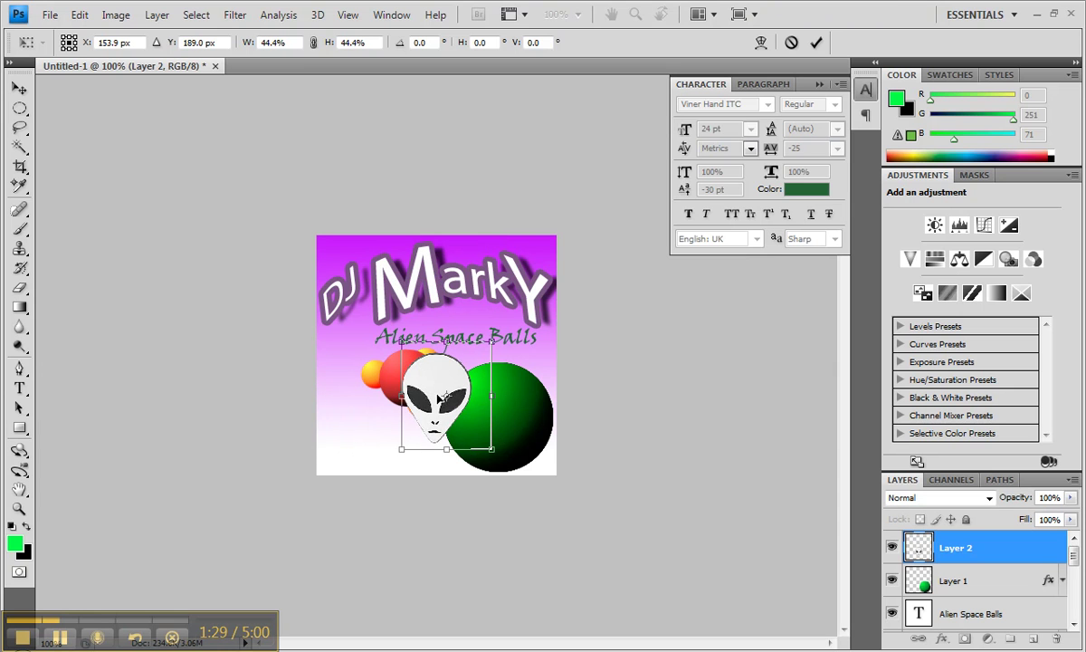
{"action": "left_click_drag", "start_coordinate": [460, 407], "coordinate": [490, 419]}
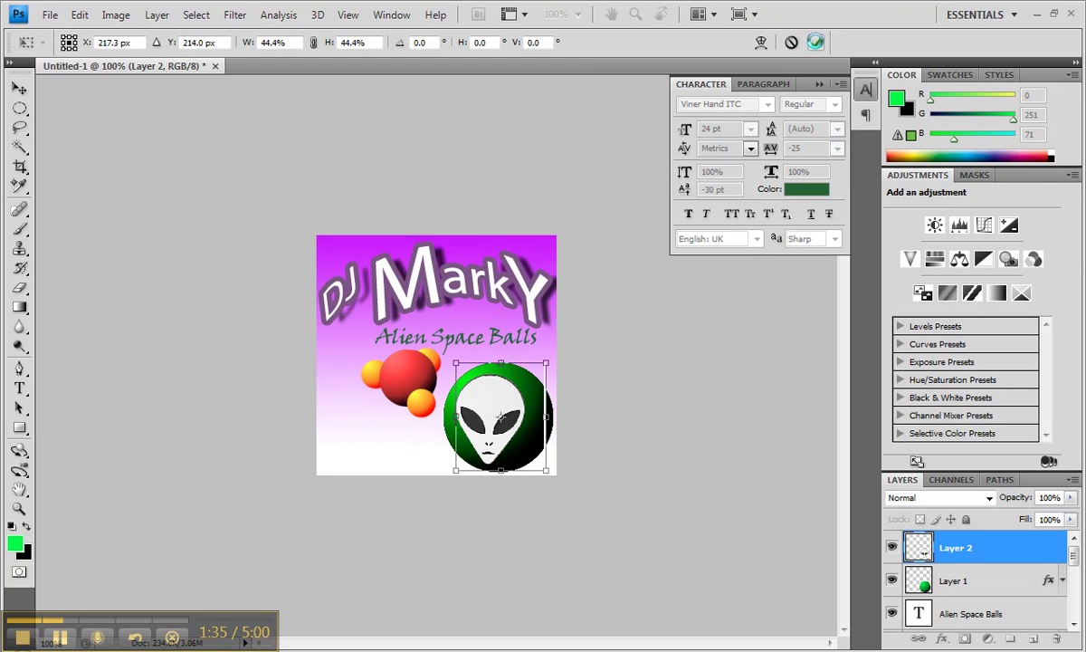
{"action": "left_click", "coordinate": [816, 44]}
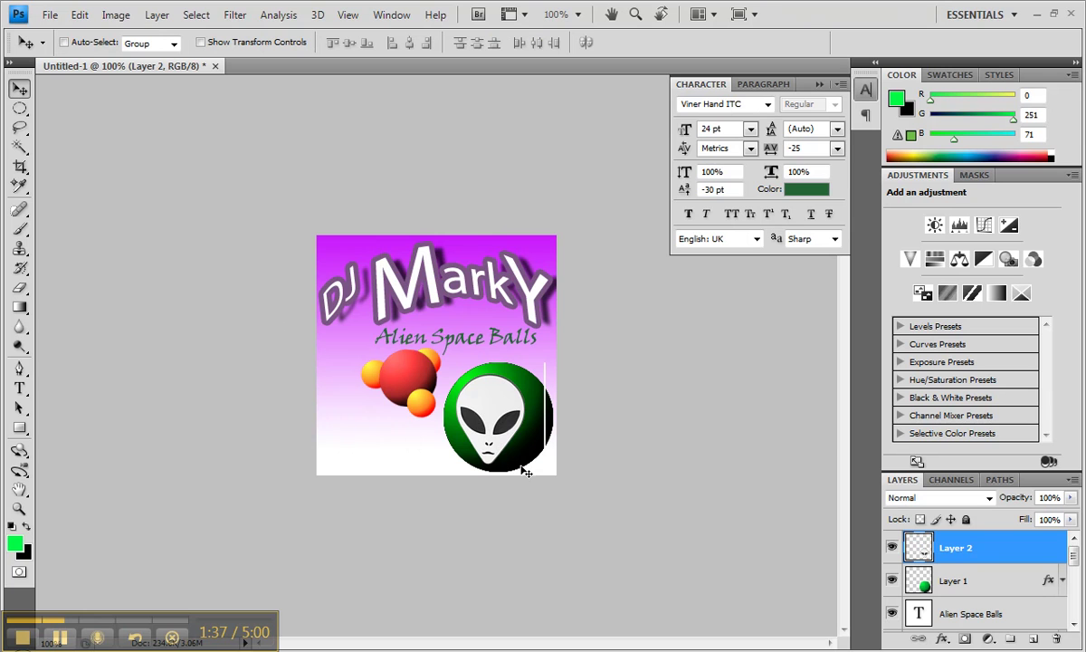
Erase the white line beside the green ball with the Eraser set to Block mode.
{"action": "left_click", "coordinate": [20, 290]}
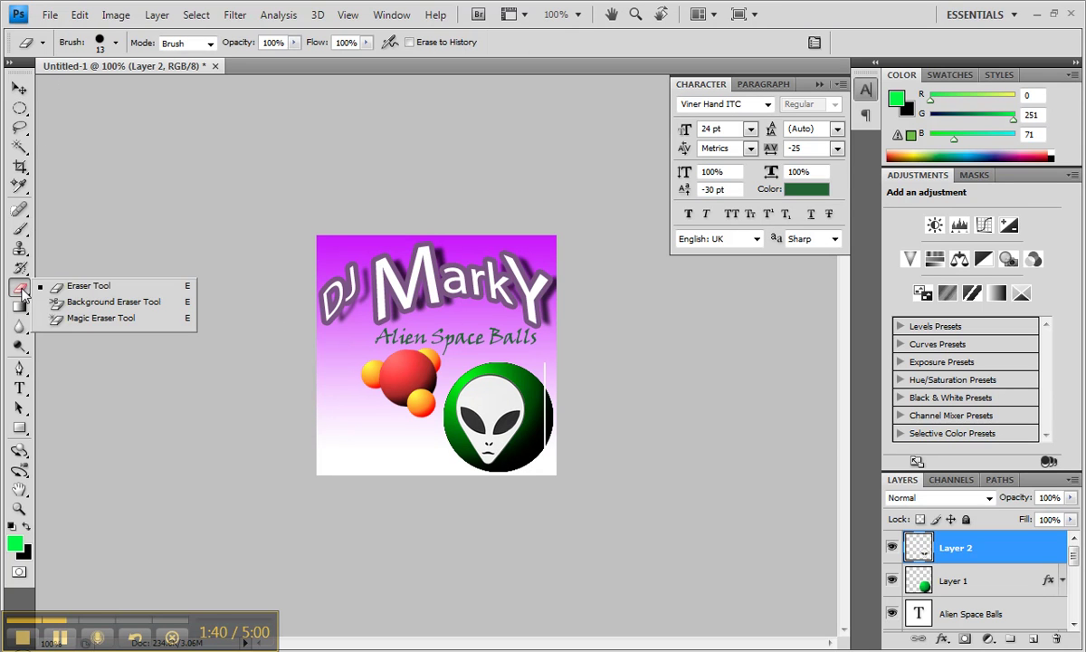
{"action": "left_click", "coordinate": [91, 285]}
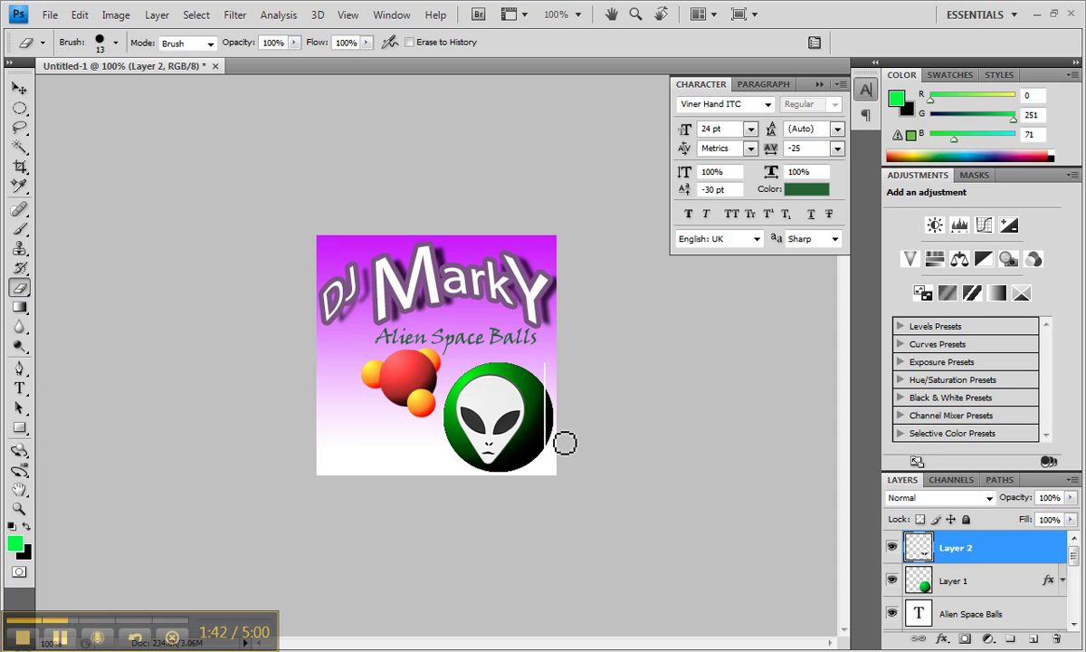
{"action": "left_click", "coordinate": [211, 46]}
{"action": "left_click", "coordinate": [211, 45]}
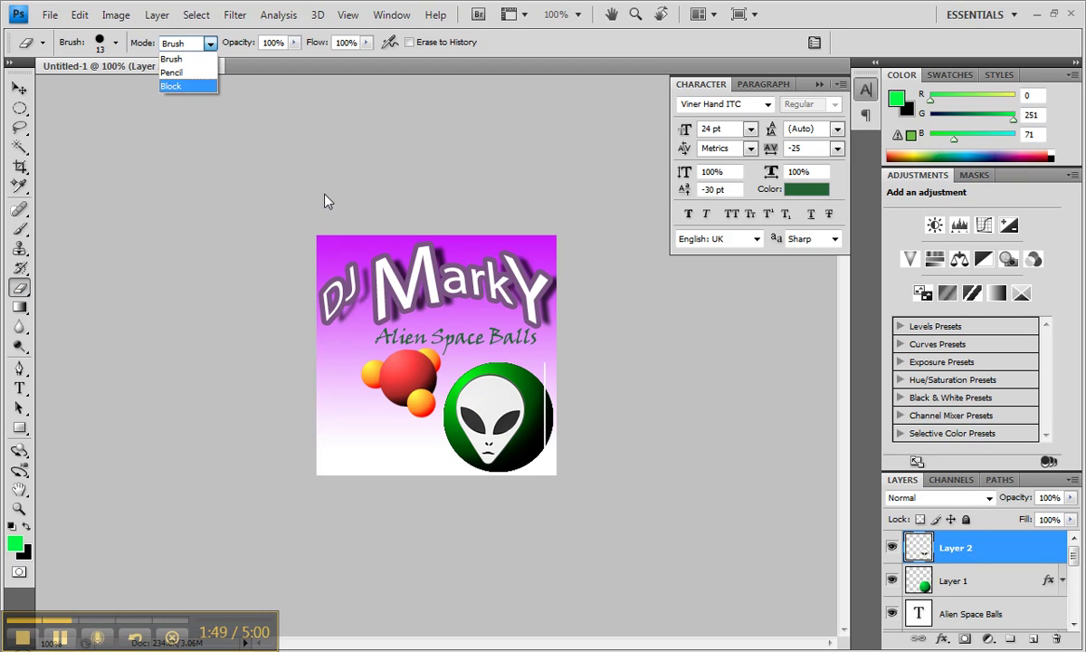
{"action": "left_click", "coordinate": [185, 73]}
{"action": "left_click", "coordinate": [177, 43]}
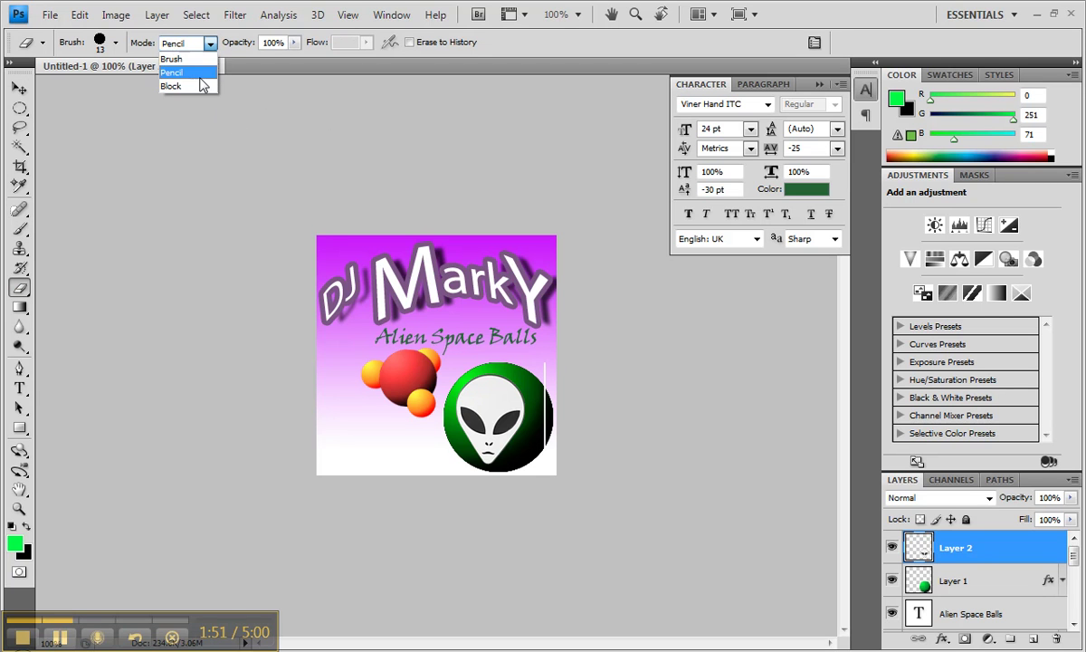
{"action": "left_click", "coordinate": [200, 86]}
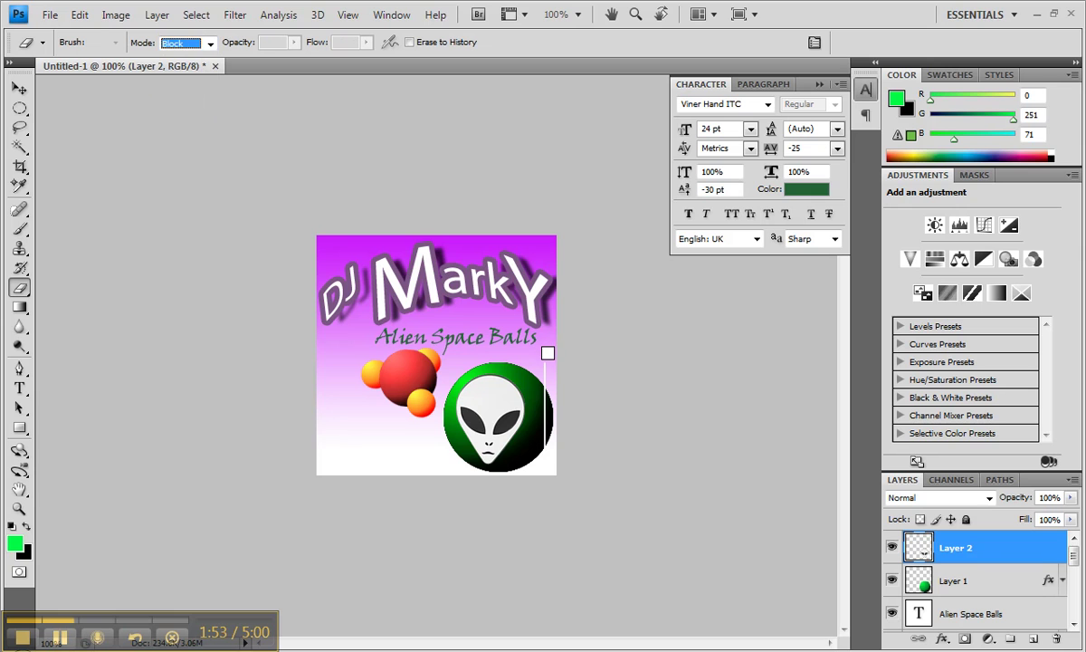
{"action": "mouse_move", "coordinate": [548, 352]}
{"action": "left_mouse_down"}
{"action": "mouse_move", "coordinate": [548, 449]}
{"action": "mouse_move", "coordinate": [547, 419]}
{"action": "left_mouse_up"}
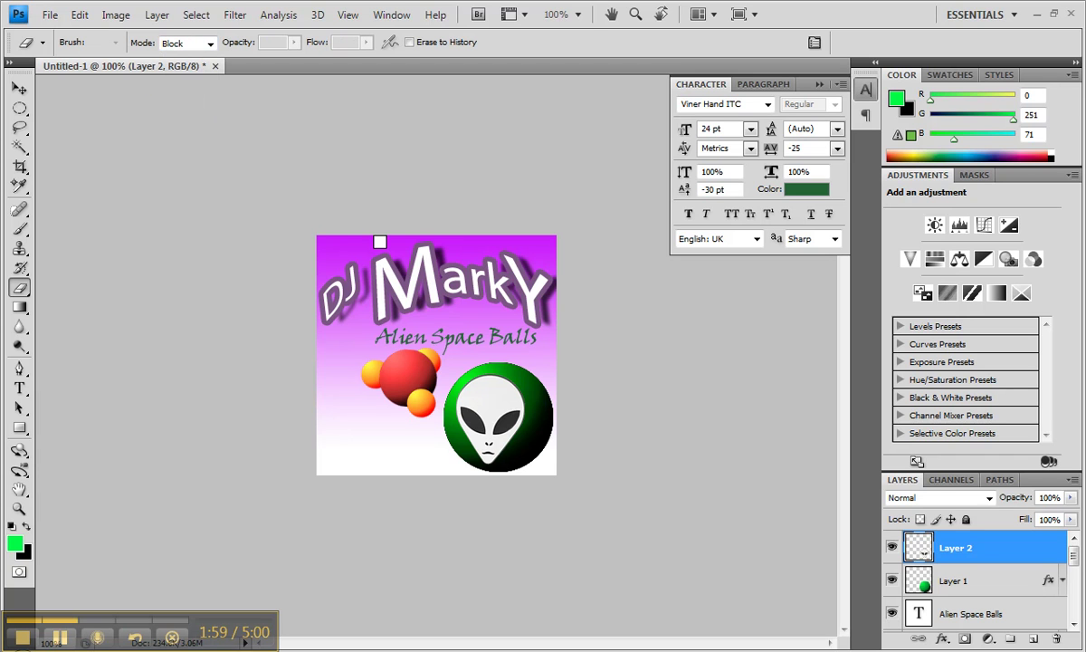
Nudge Layer 2 slightly with the Move tool to center the alien in the ball.
{"action": "left_click", "coordinate": [19, 88]}
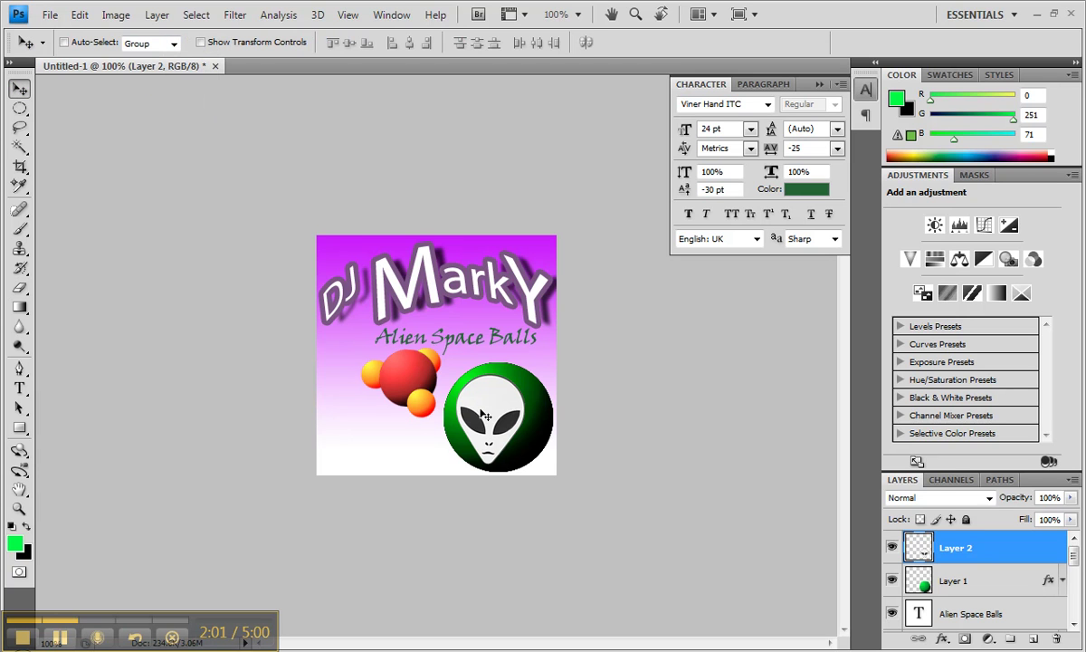
{"action": "left_click_drag", "start_coordinate": [491, 411], "coordinate": [497, 412]}
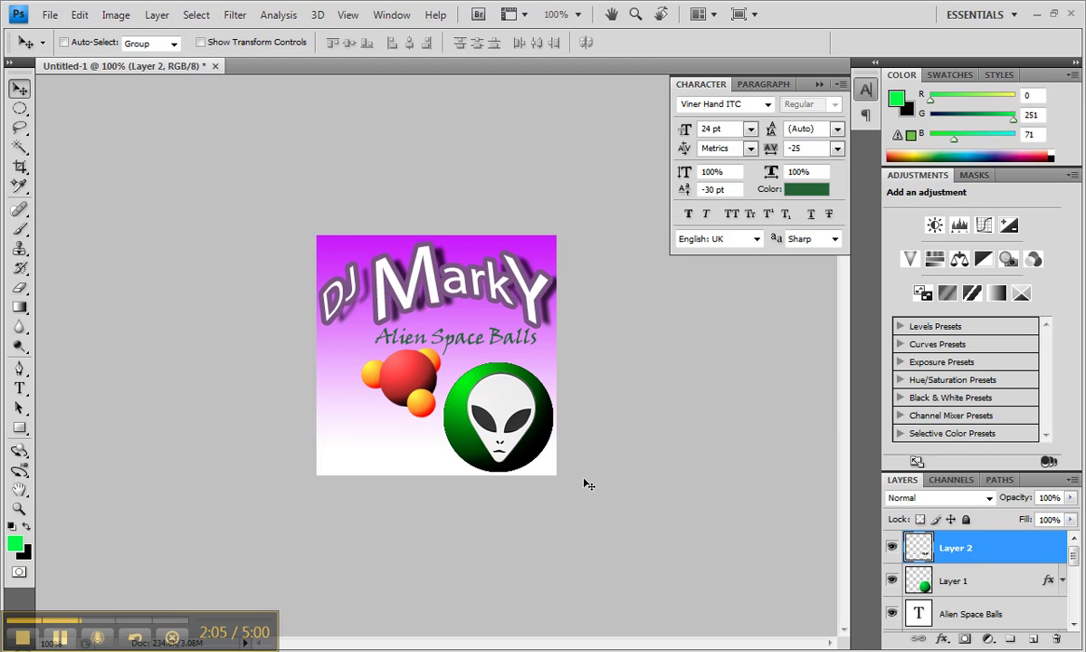
{"action": "left_click_drag", "start_coordinate": [557, 455], "coordinate": [559, 460]}
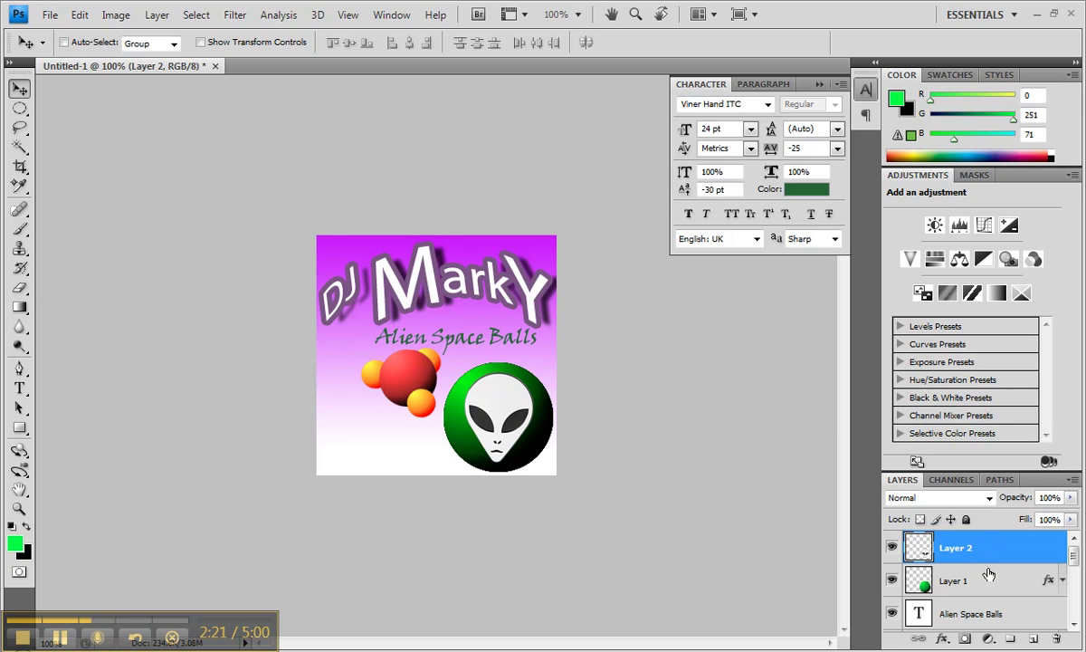
Cycle Layer 2's blend mode through Darken, Multiply and Color Burn.
{"action": "left_click", "coordinate": [980, 507]}
{"action": "left_click", "coordinate": [977, 505]}
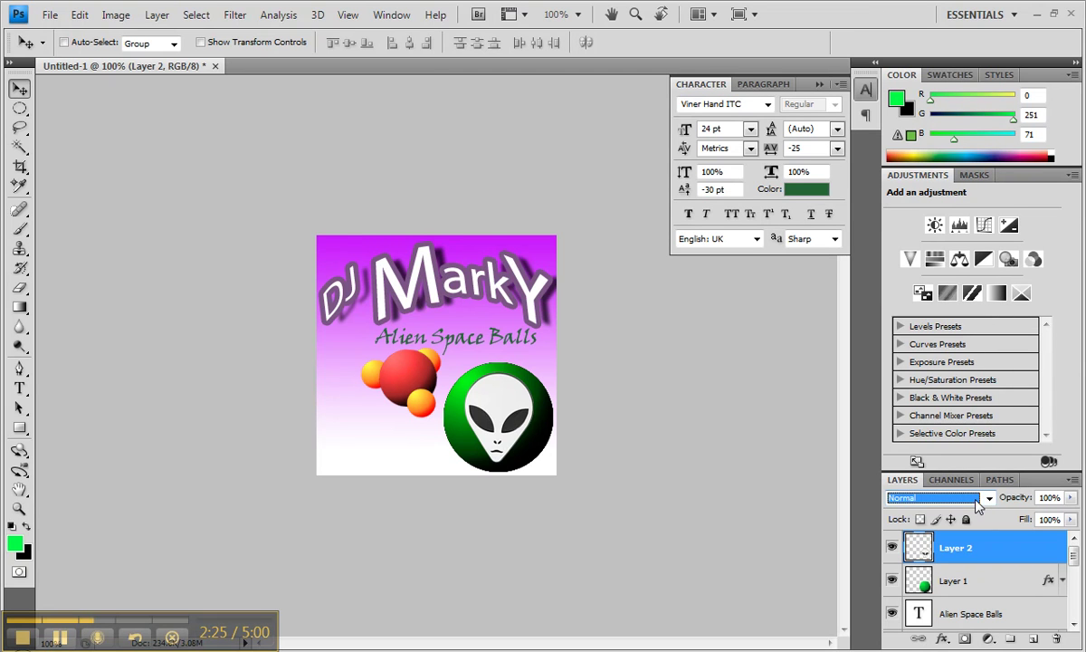
{"action": "key", "text": "Down"}
{"action": "key", "text": "Down"}
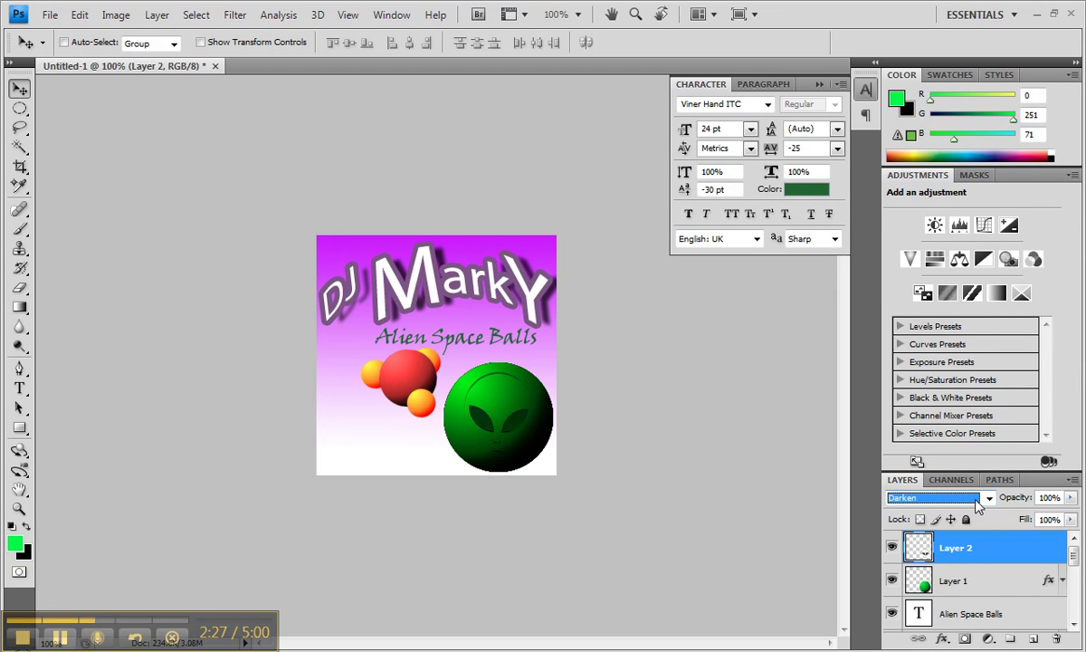
{"action": "key", "text": "Down"}
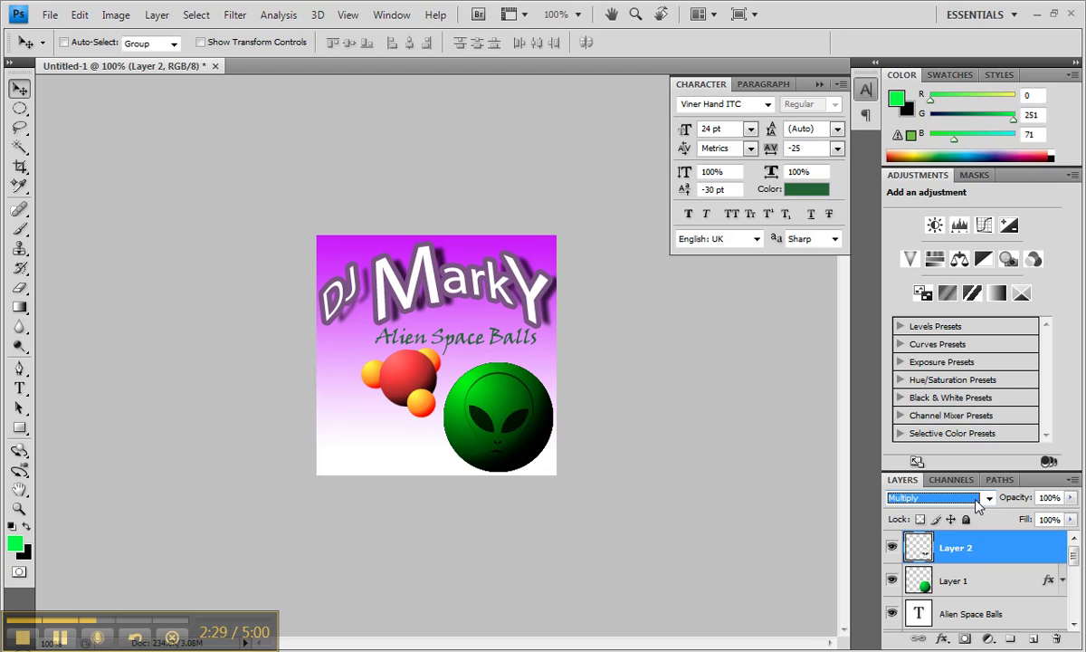
{"action": "key", "text": "Down"}
{"action": "key", "text": "Down"}
{"action": "key", "text": "Down"}
{"action": "key", "text": "Down"}
{"action": "key", "text": "Down"}
{"action": "key", "text": "Down"}
{"action": "key", "text": "Down"}
{"action": "key", "text": "Down"}
{"action": "key", "text": "Down"}
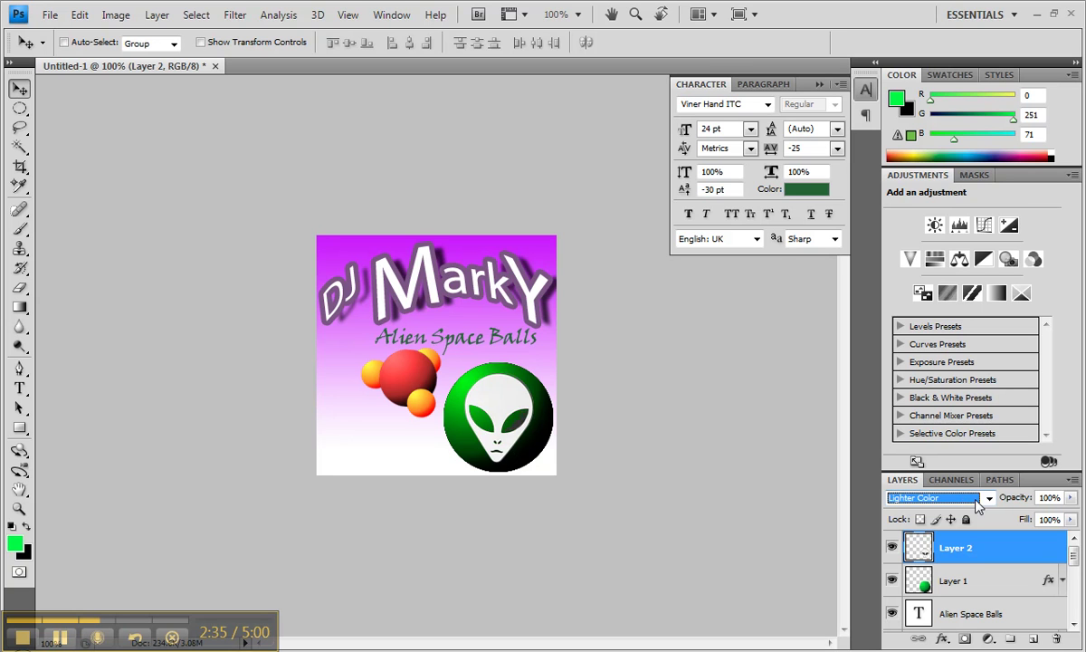